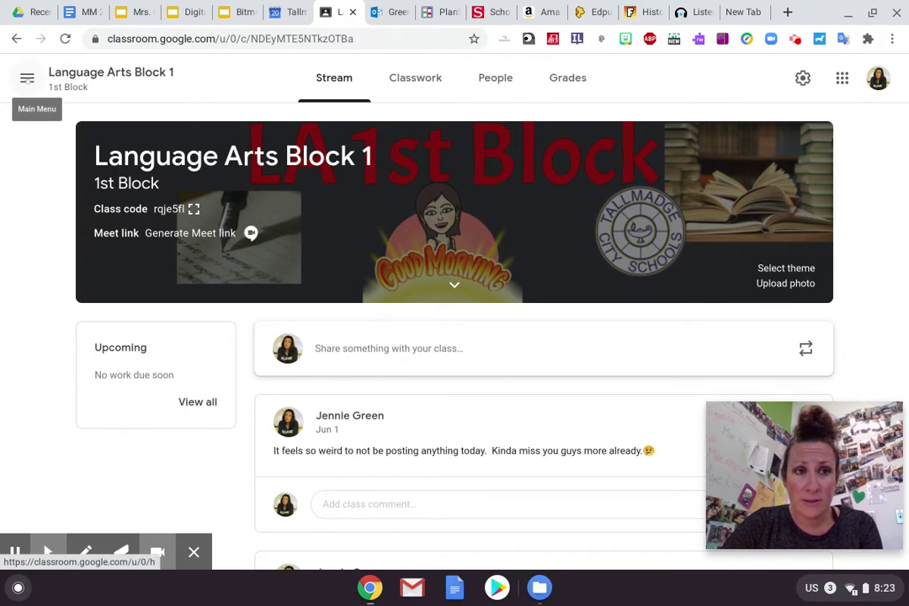
# - Go to the overview of all classes and open the Language Arts Block 1 class
pyautogui.click(27, 78)
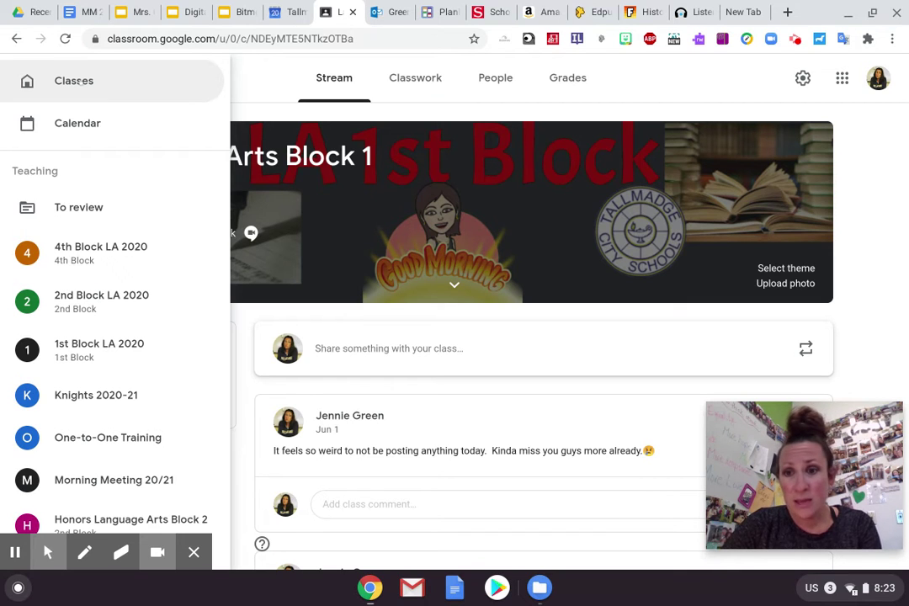
pyautogui.click(78, 82)
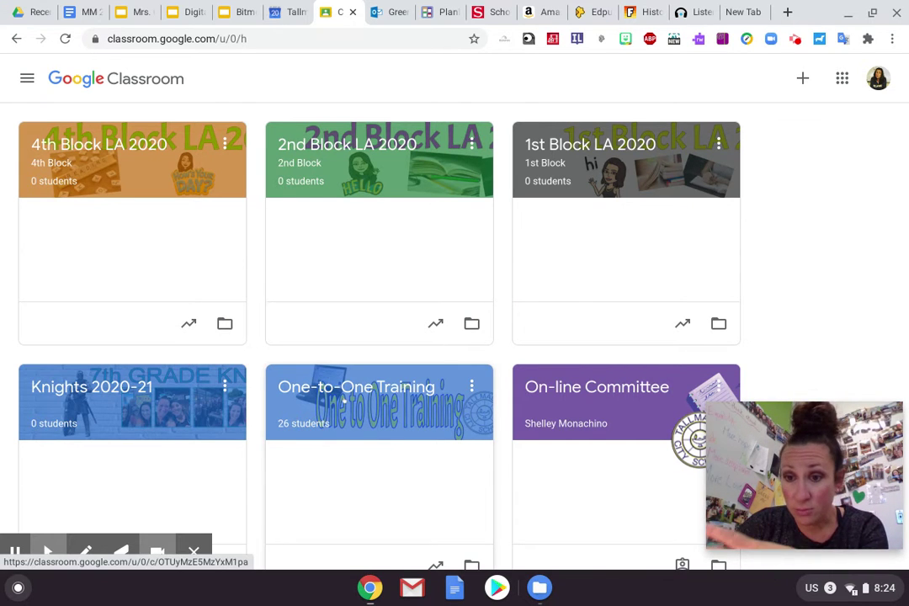
pyautogui.scroll(-5, 378, 379)
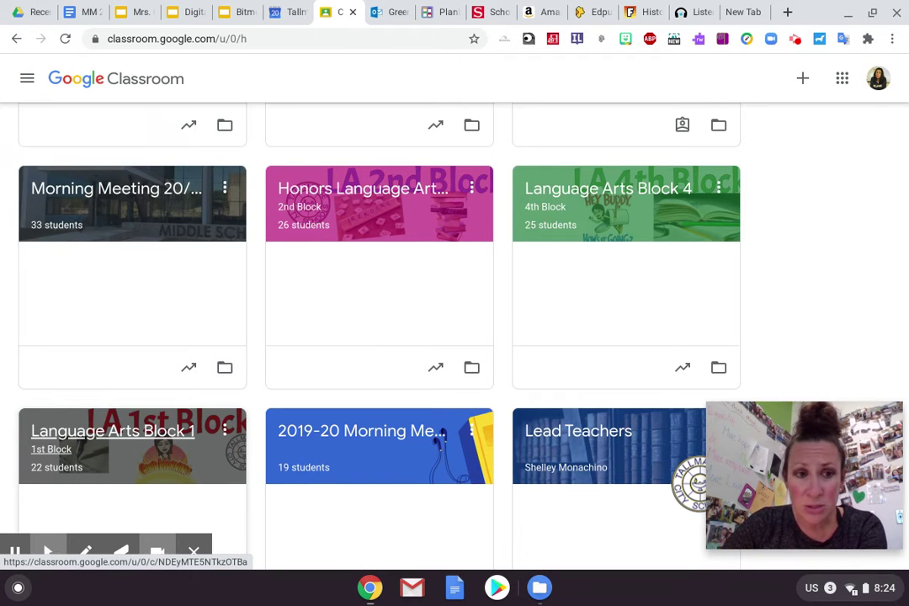
pyautogui.click(167, 431)
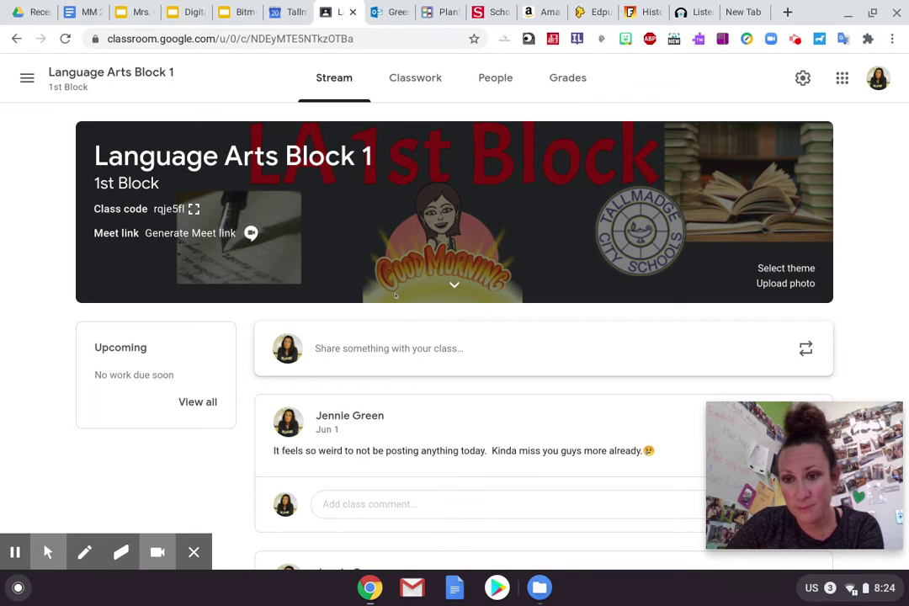
# - Look through the announcements, meeting posts and assignment notices in the class Stream, and return to its beginning
pyautogui.scroll(-3, 394, 295)
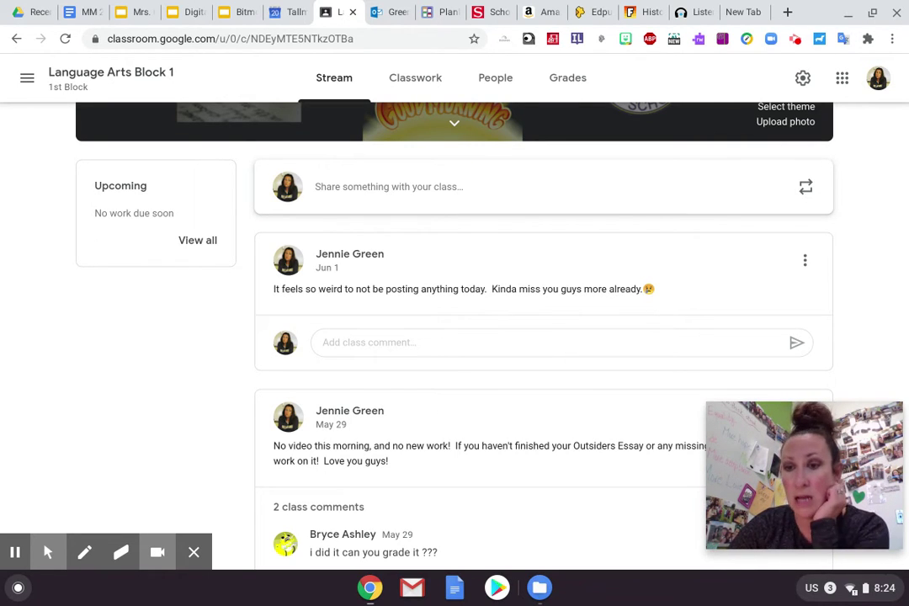
pyautogui.scroll(-5, 543, 337)
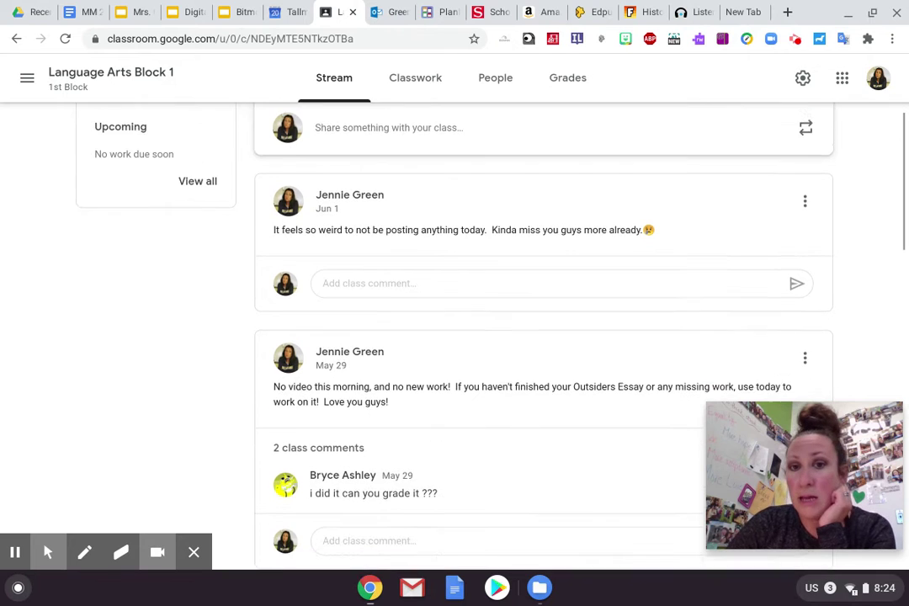
pyautogui.scroll(-3, 543, 311)
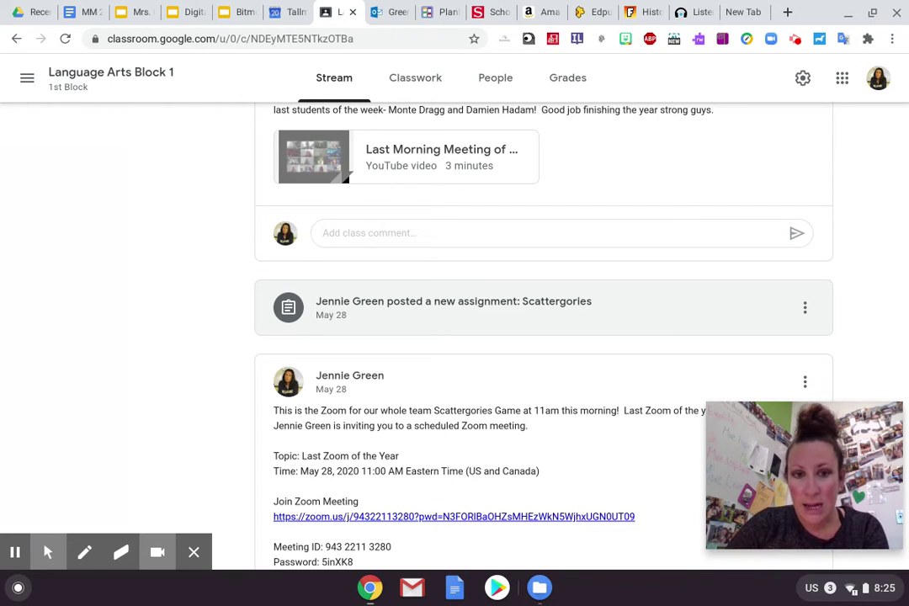
pyautogui.scroll(-4, 430, 395)
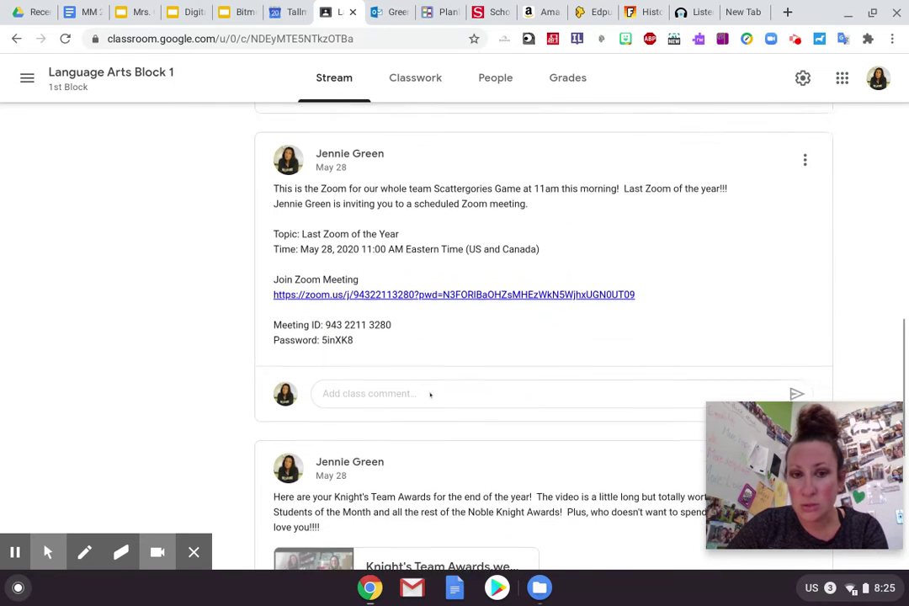
pyautogui.scroll(-3, 430, 394)
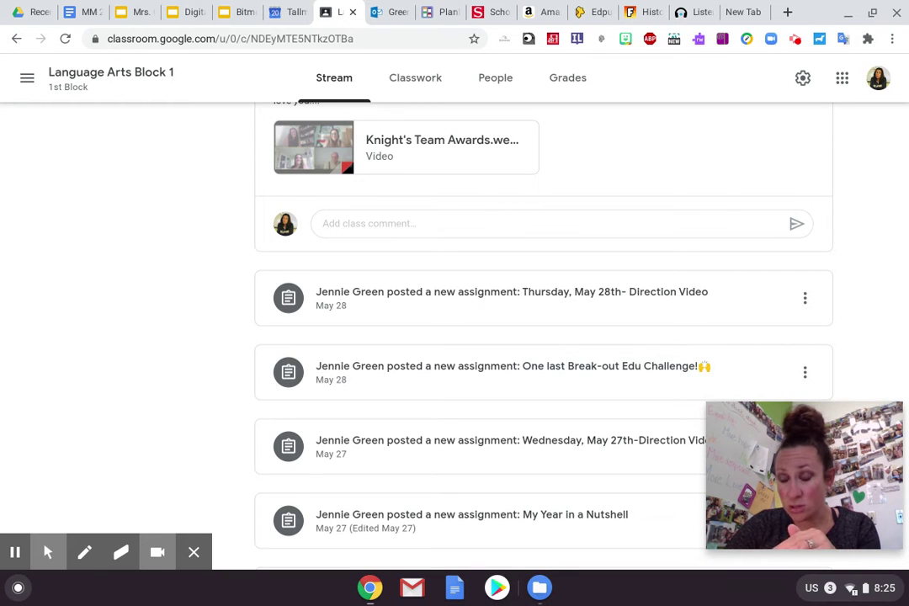
pyautogui.scroll(-3, 543, 337)
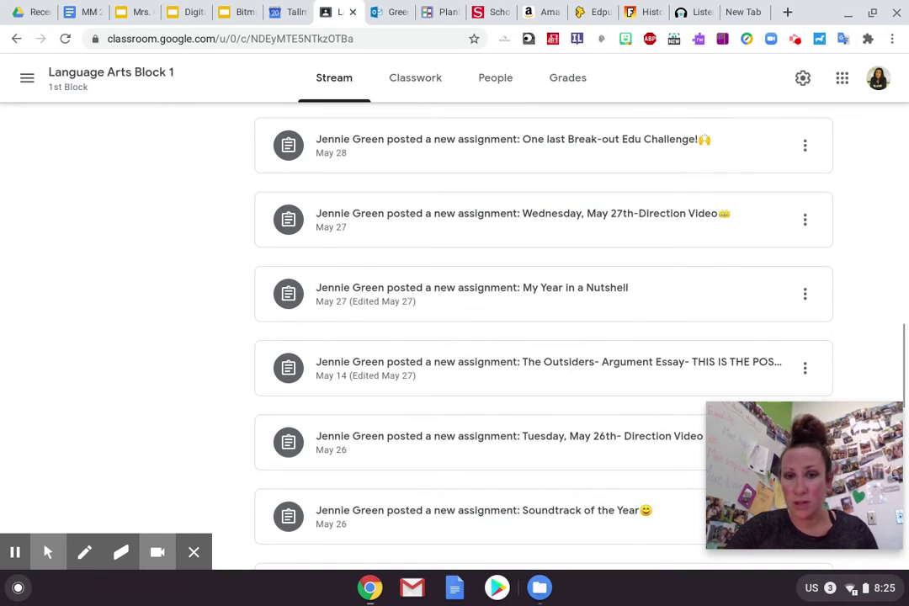
pyautogui.scroll(-2, 543, 336)
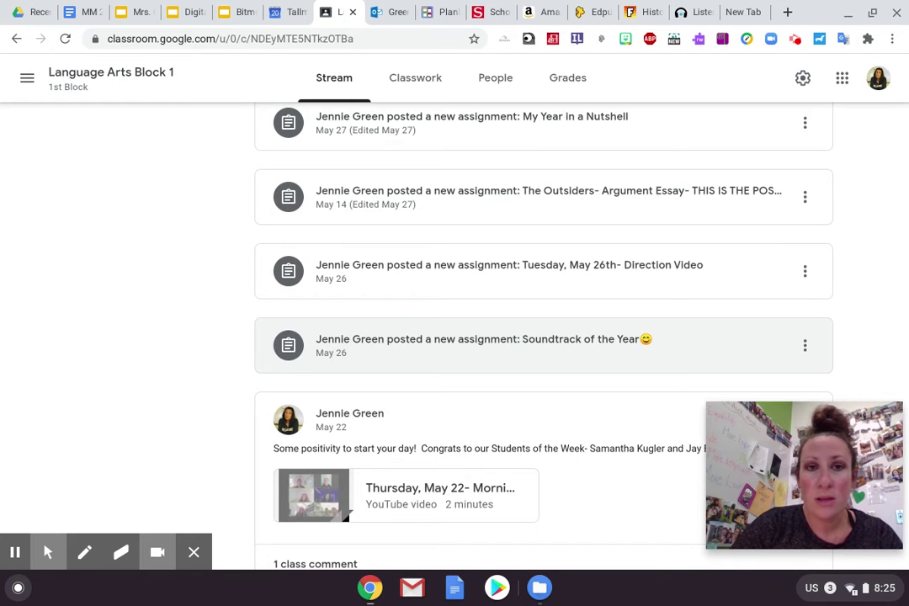
pyautogui.scroll(10, 243, 135)
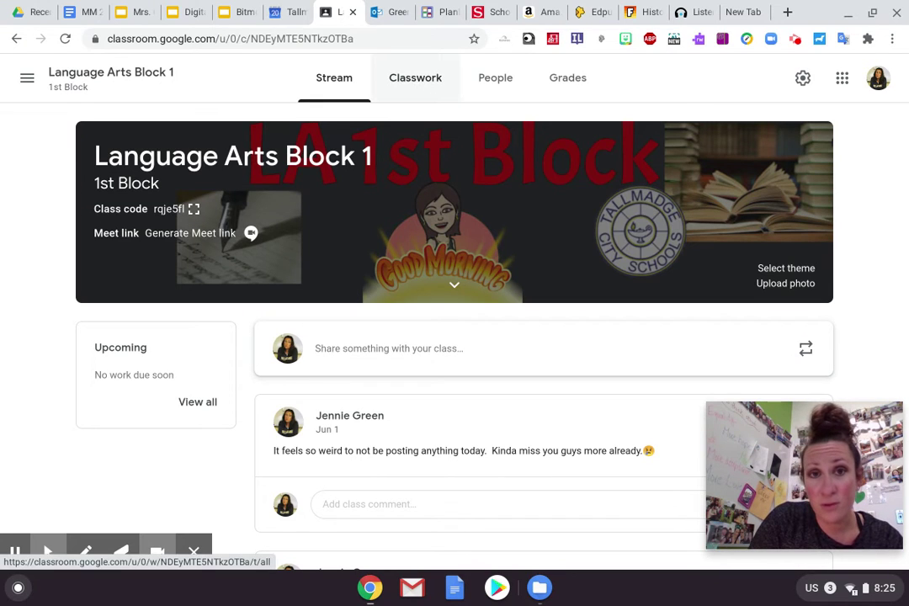
# - Open the class's Classwork page and show only The Outsiders topic
pyautogui.click(415, 77)
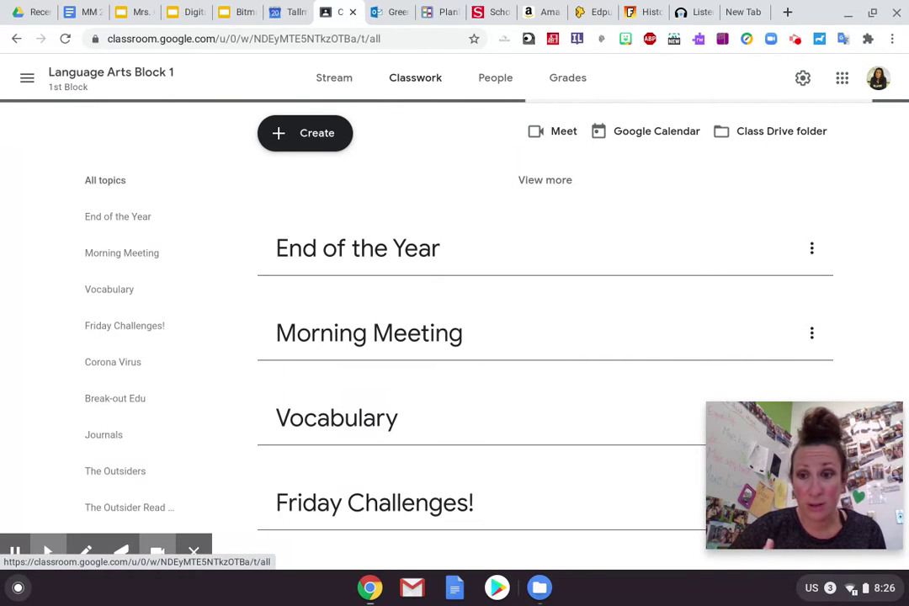
pyautogui.scroll(-10, 18, 265)
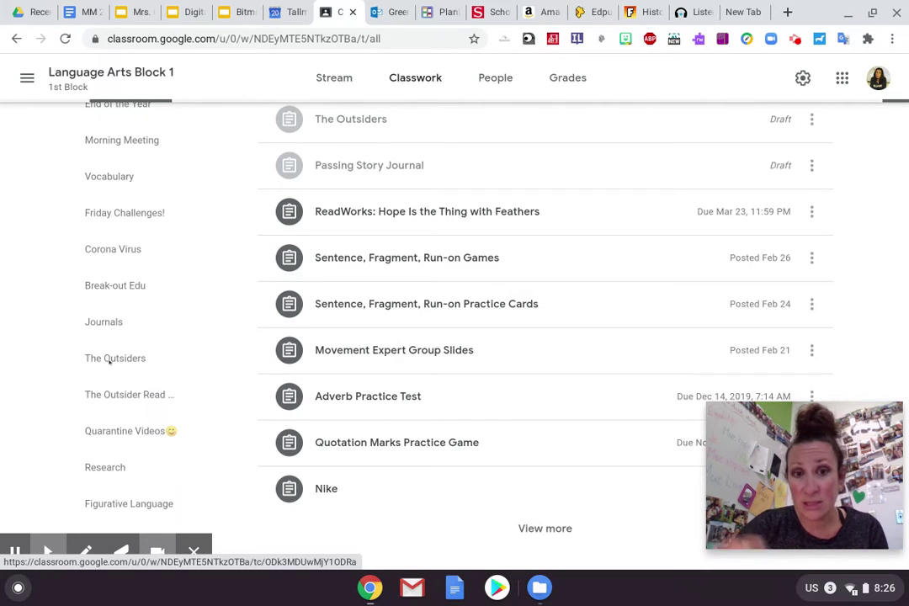
pyautogui.click(110, 358)
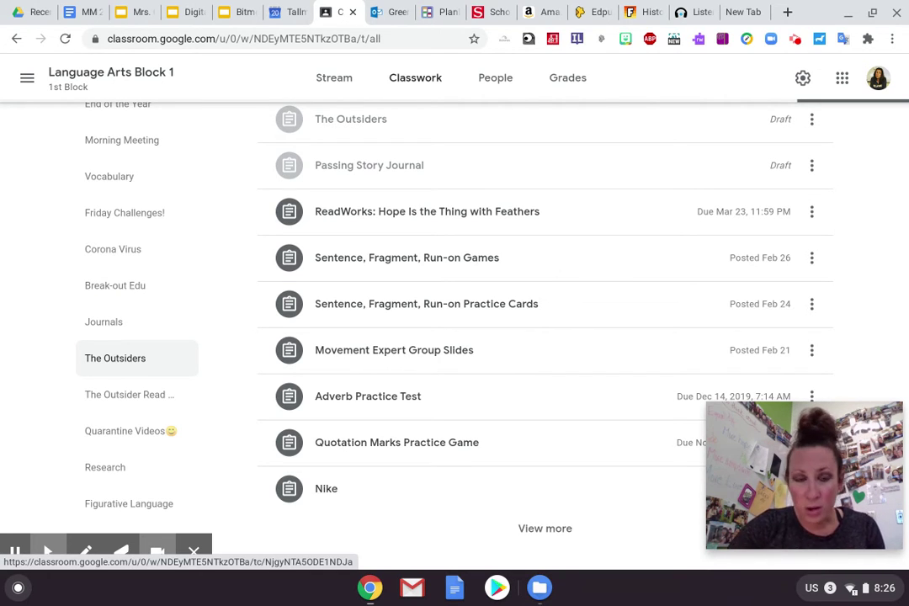
pyautogui.click(108, 360)
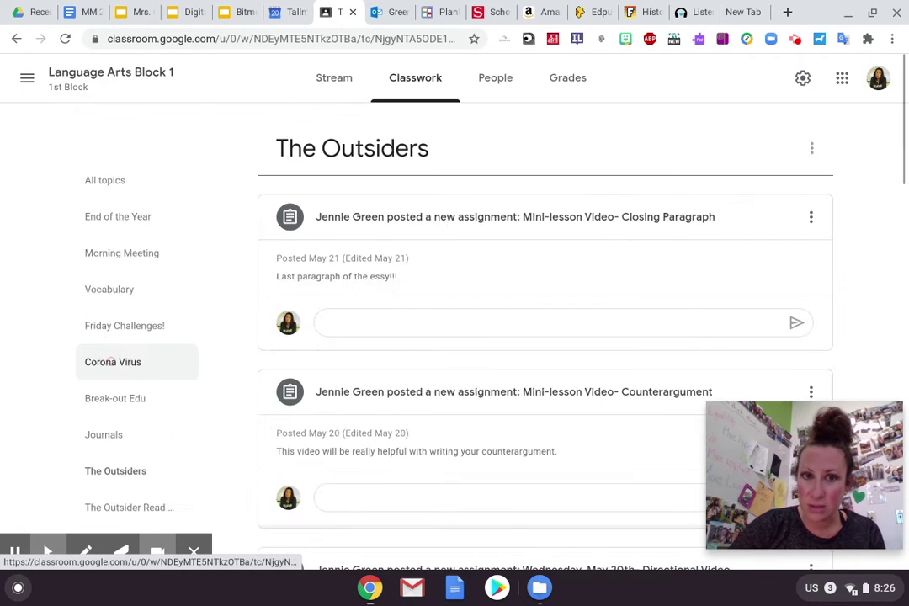
pyautogui.click(123, 349)
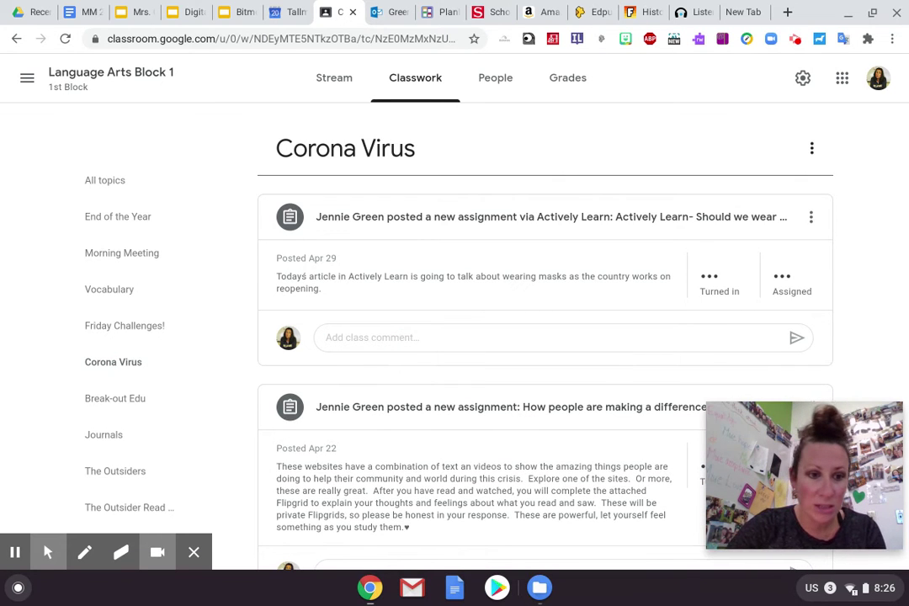
pyautogui.click(110, 473)
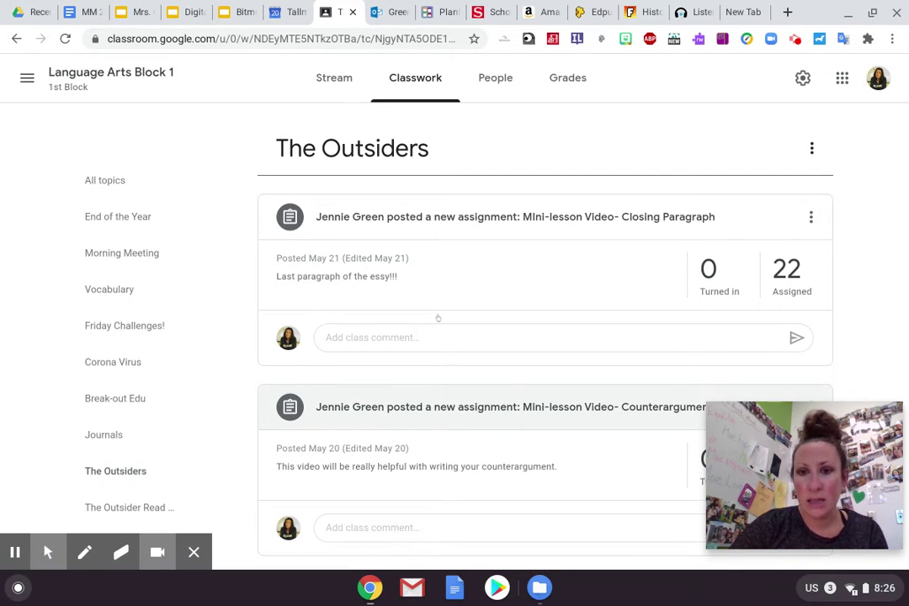
# - Look through The Outsiders assignments, from the mini-lesson videos and argument essay posts down to Most Pivotal Character
pyautogui.scroll(-2, 438, 318)
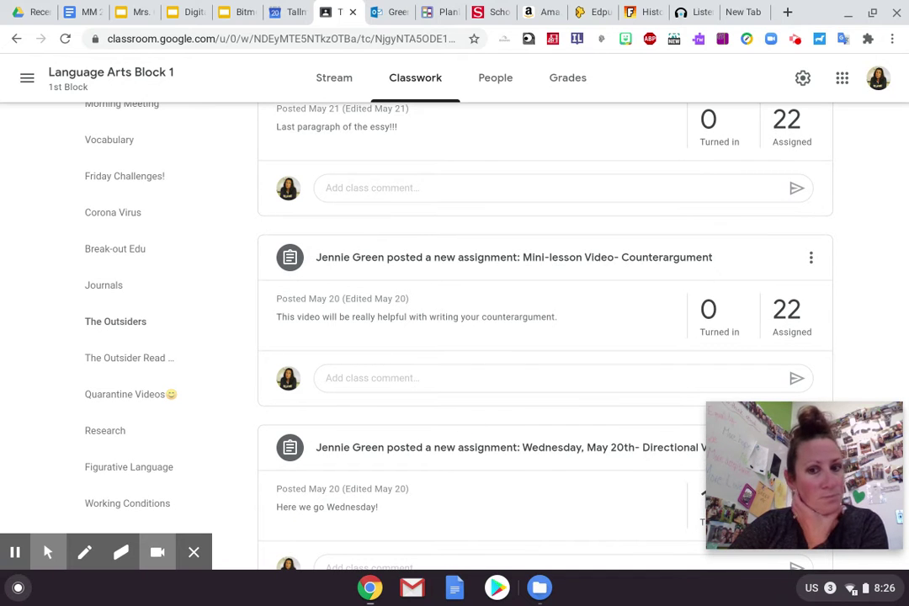
pyautogui.scroll(-3, 546, 337)
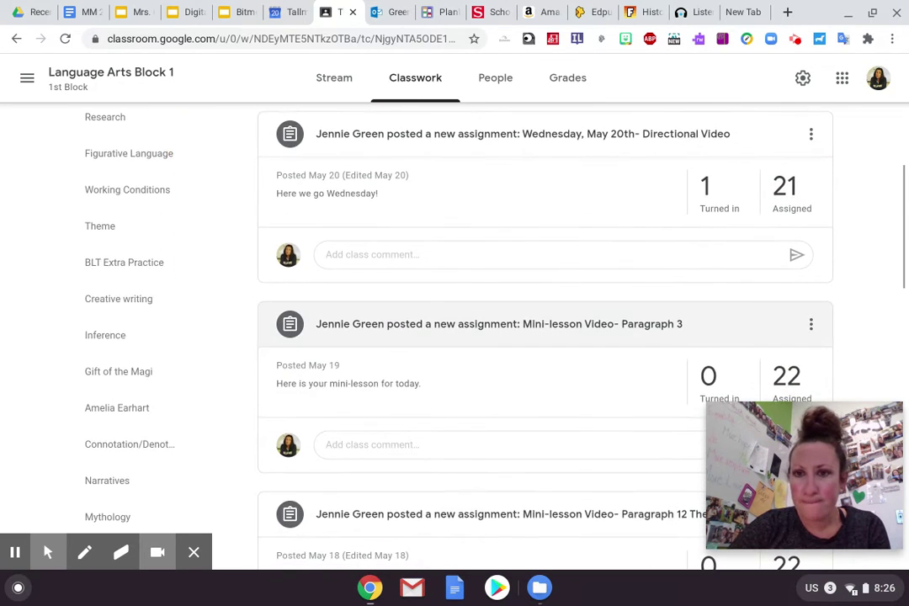
pyautogui.scroll(-5, 545, 337)
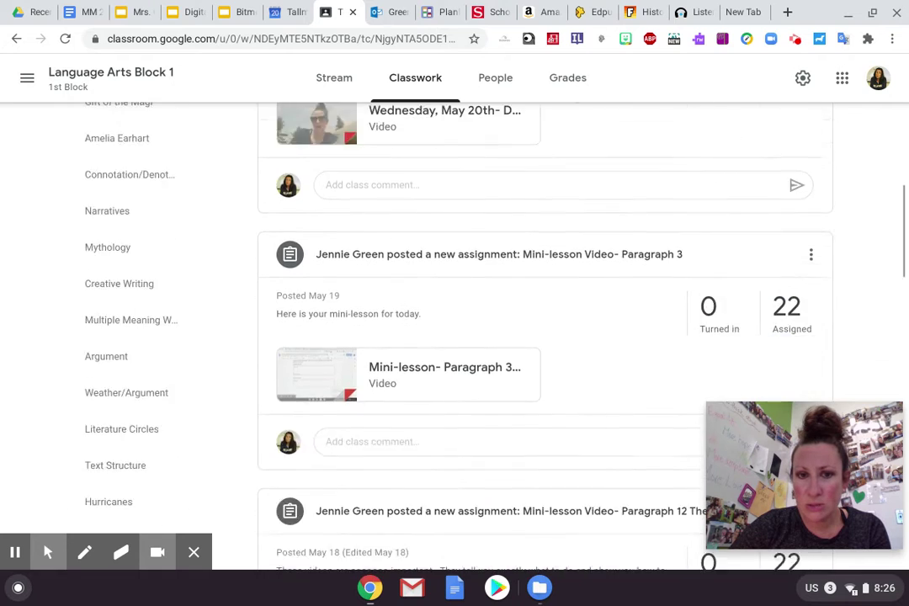
pyautogui.scroll(-5, 546, 336)
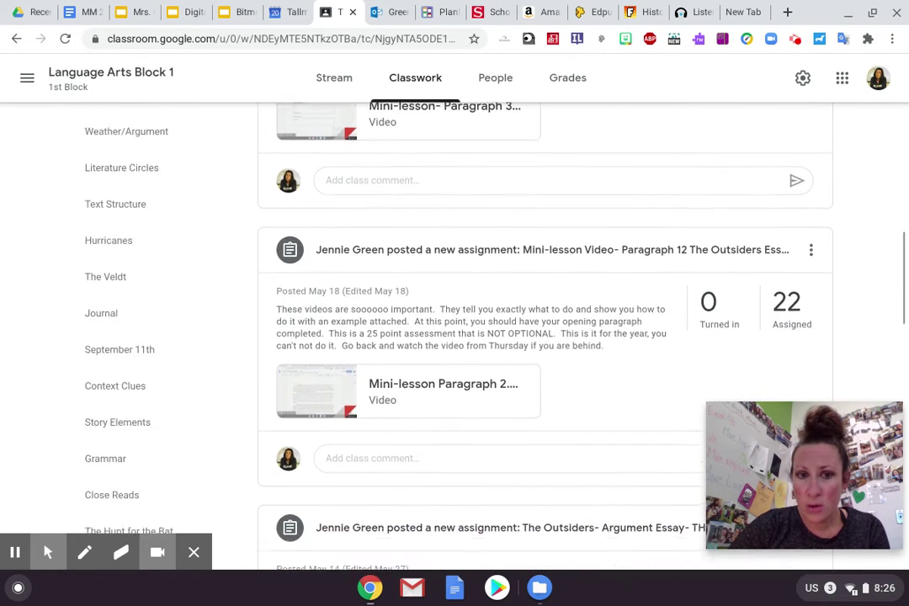
pyautogui.scroll(-1, 545, 336)
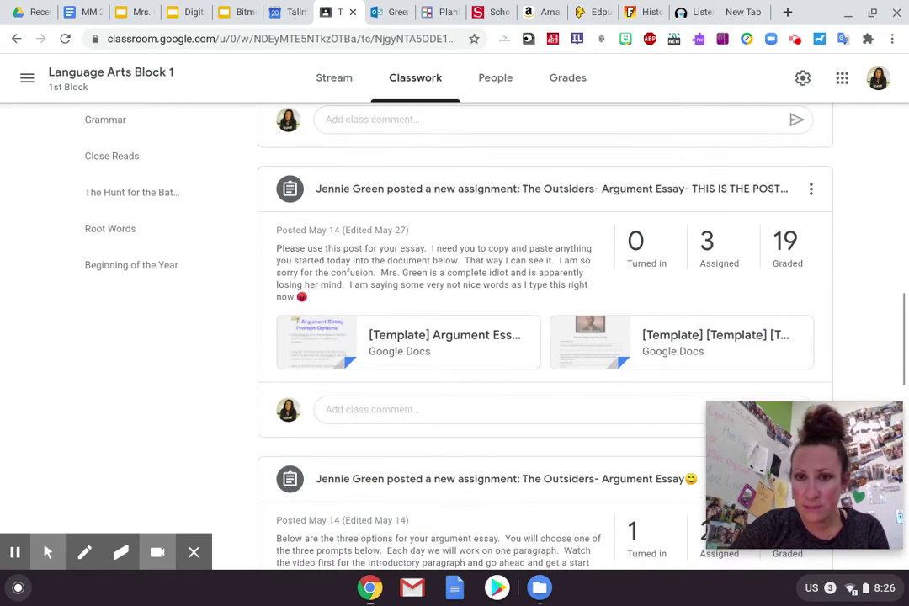
pyautogui.scroll(-4, 545, 336)
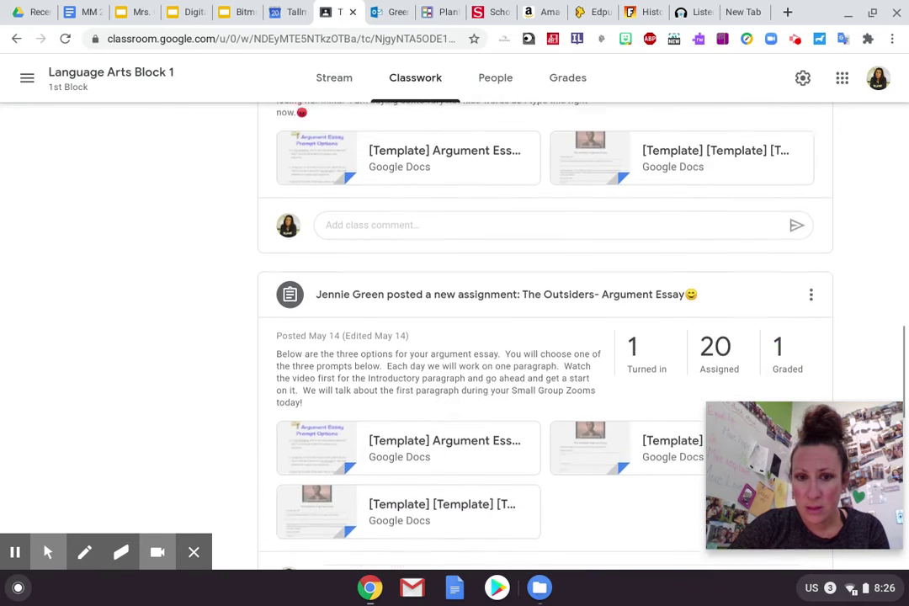
pyautogui.scroll(-1, 582, 417)
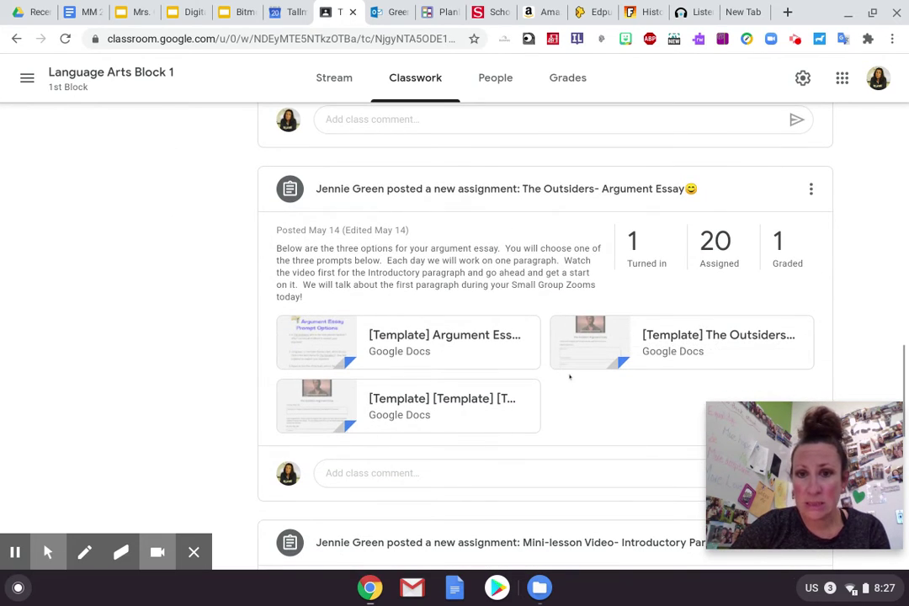
pyautogui.scroll(-5, 466, 414)
pyautogui.scroll(-1, 465, 411)
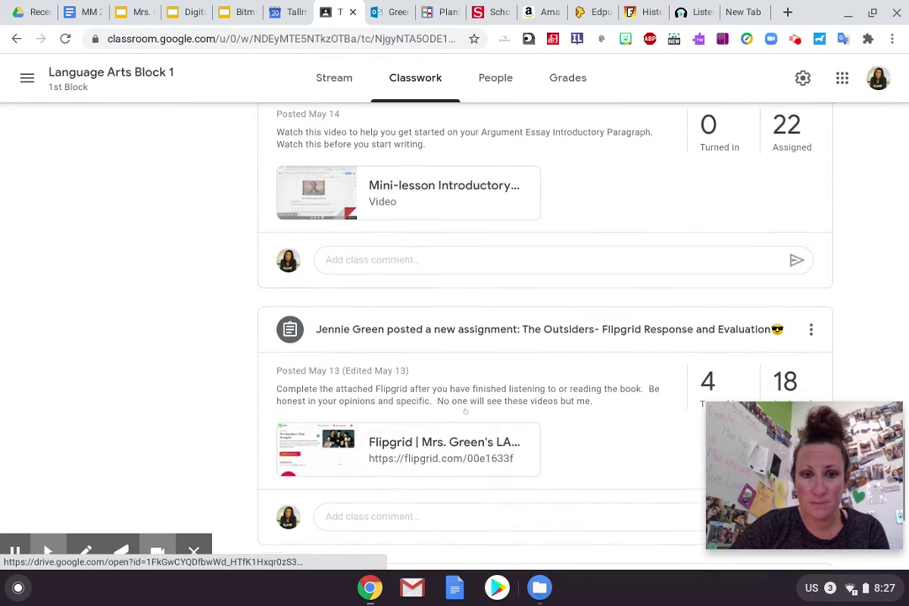
pyautogui.scroll(-3, 465, 411)
pyautogui.scroll(1, 465, 411)
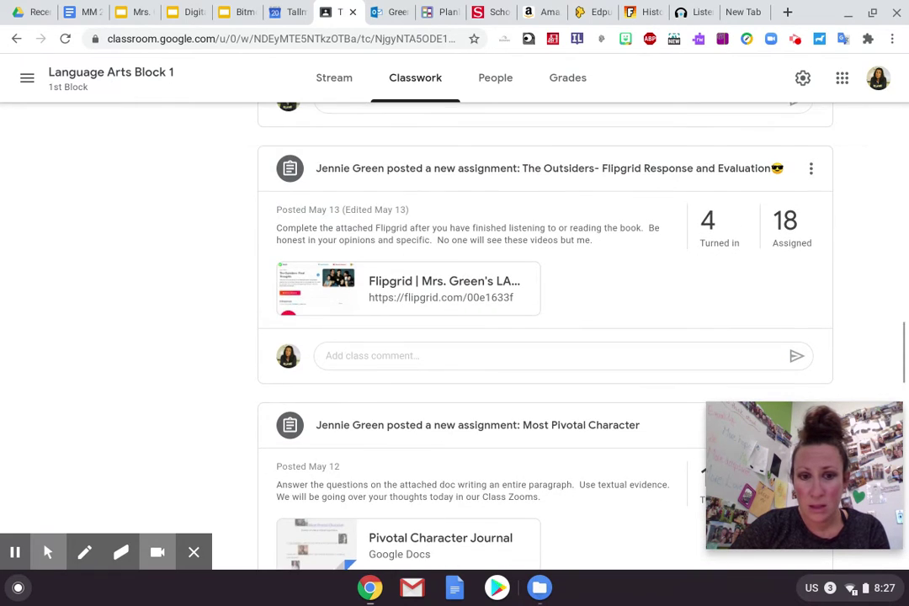
pyautogui.scroll(-2, 465, 411)
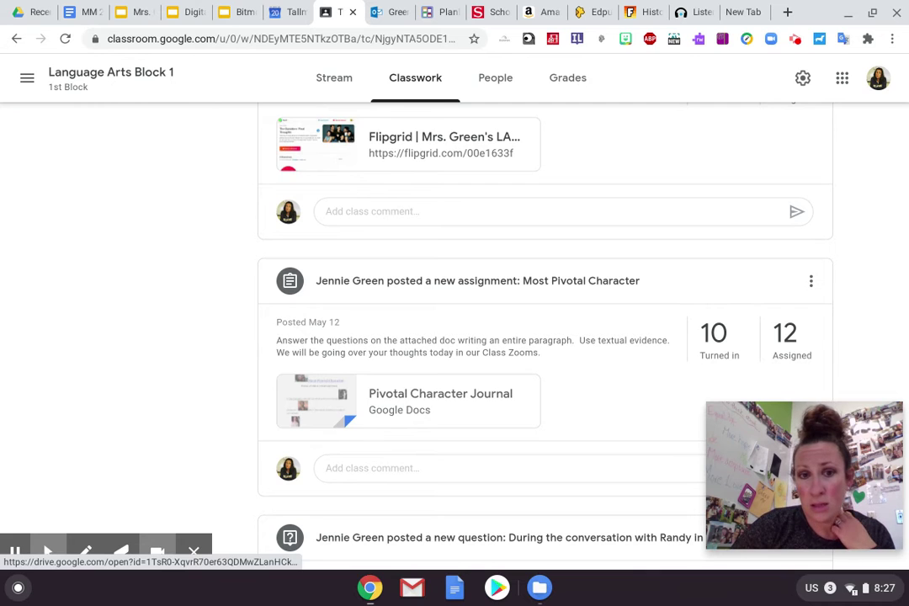
pyautogui.scroll(-1, 465, 412)
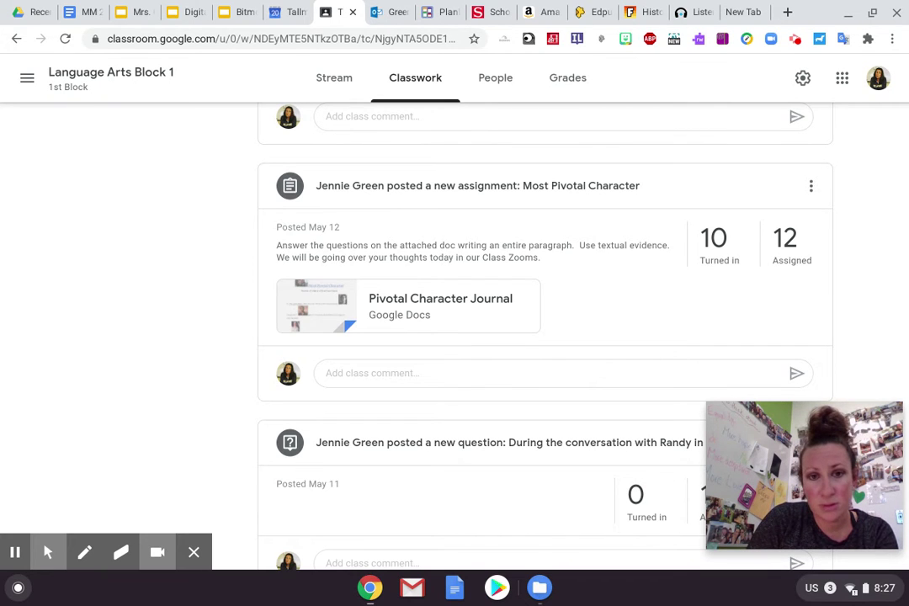
# - Open the Pivotal Character Journal attached to Most Pivotal Character, dismiss the Grammarly pop-up and read through the document
pyautogui.click(450, 308)
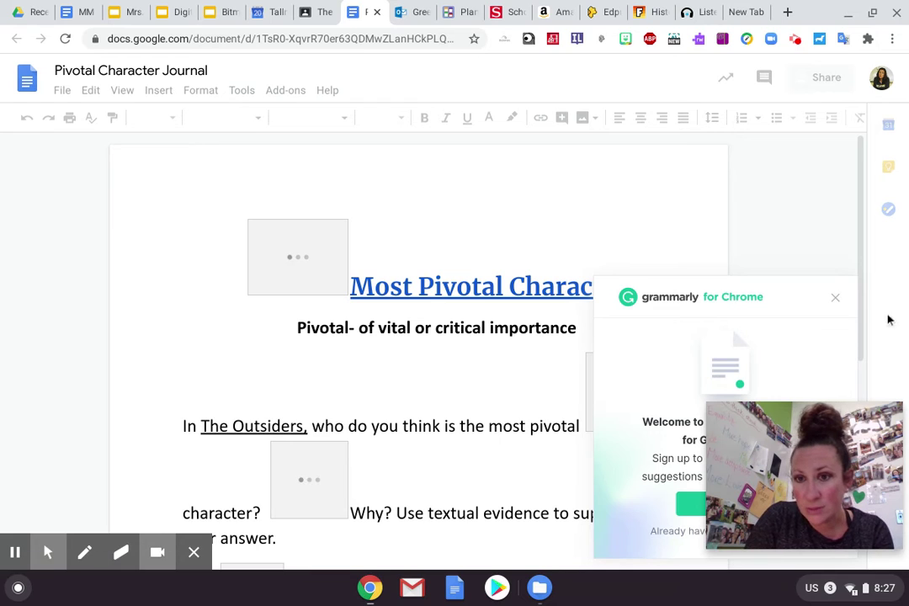
pyautogui.click(834, 302)
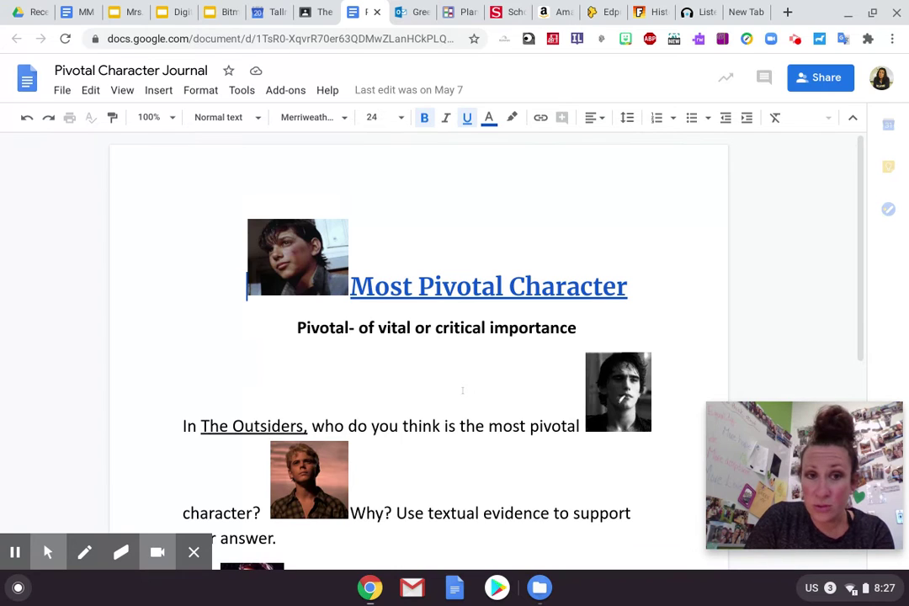
pyautogui.scroll(-3, 419, 336)
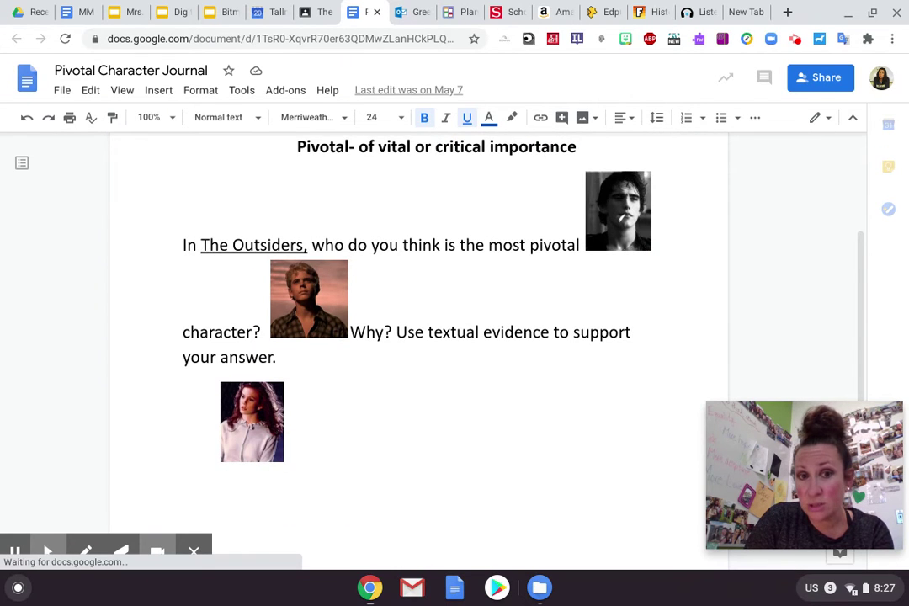
pyautogui.scroll(-3, 418, 337)
pyautogui.scroll(5, 418, 336)
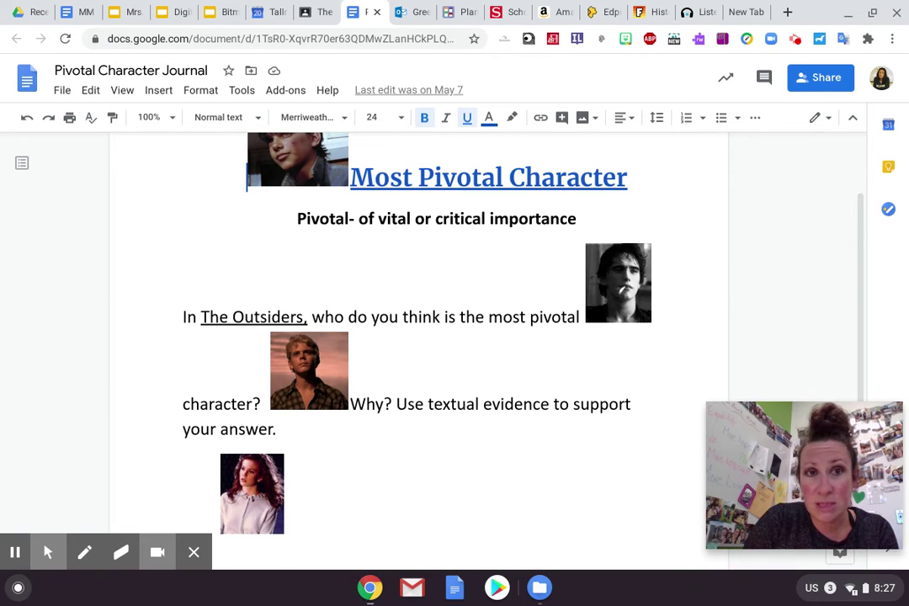
# - Return to The Outsiders topic in Google Classroom and look through its assignments down to Seesaw Response Chapters 4-6
pyautogui.click(315, 19)
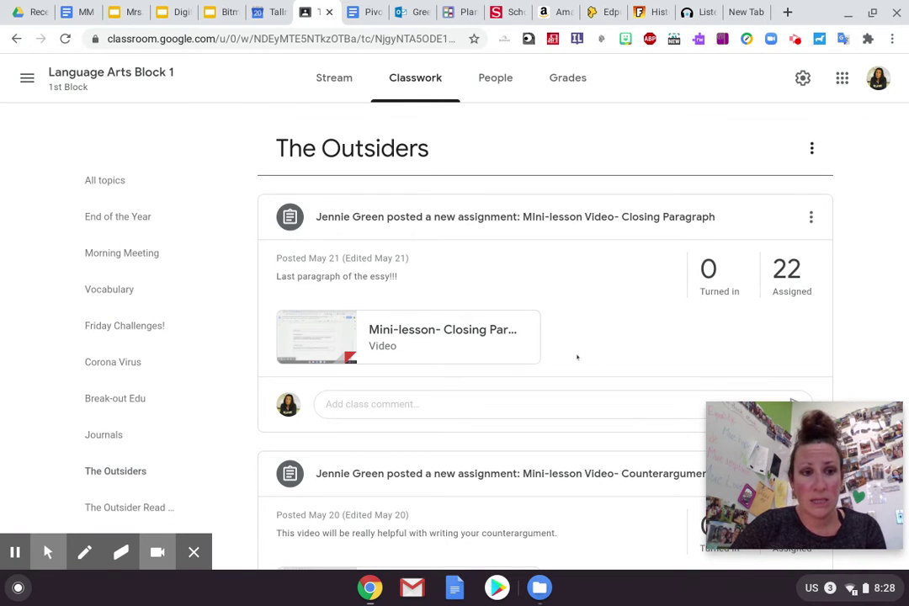
pyautogui.scroll(-3, 577, 357)
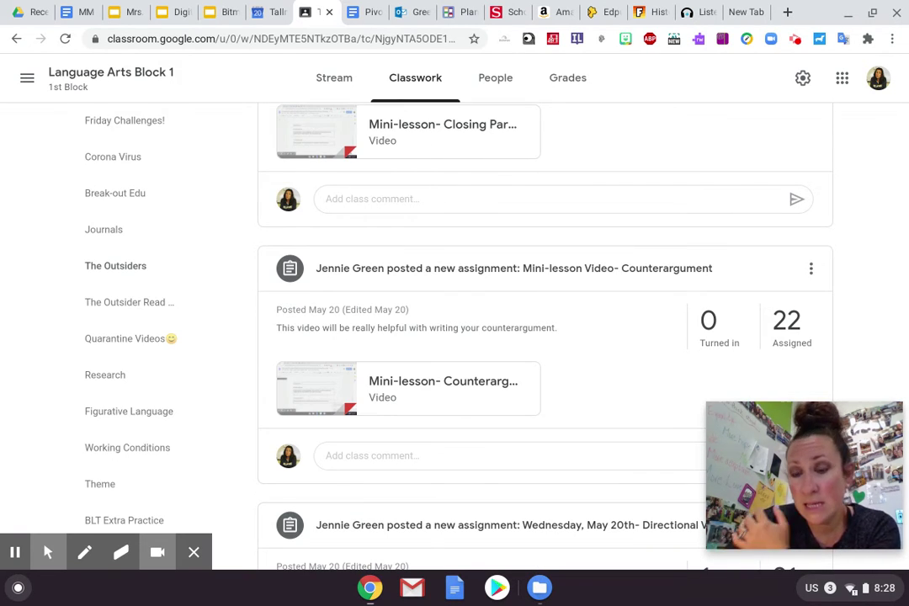
pyautogui.scroll(-6, 544, 337)
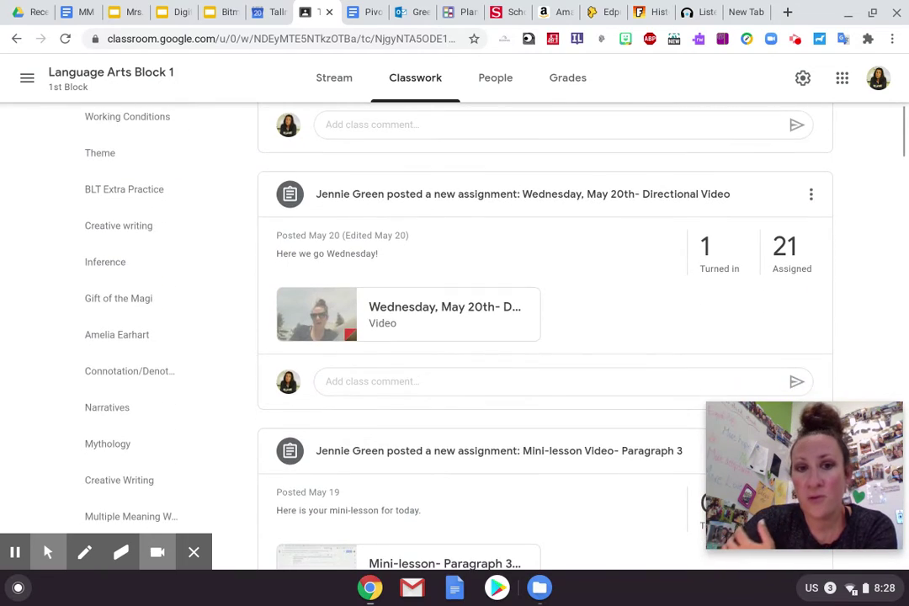
pyautogui.scroll(-11, 545, 337)
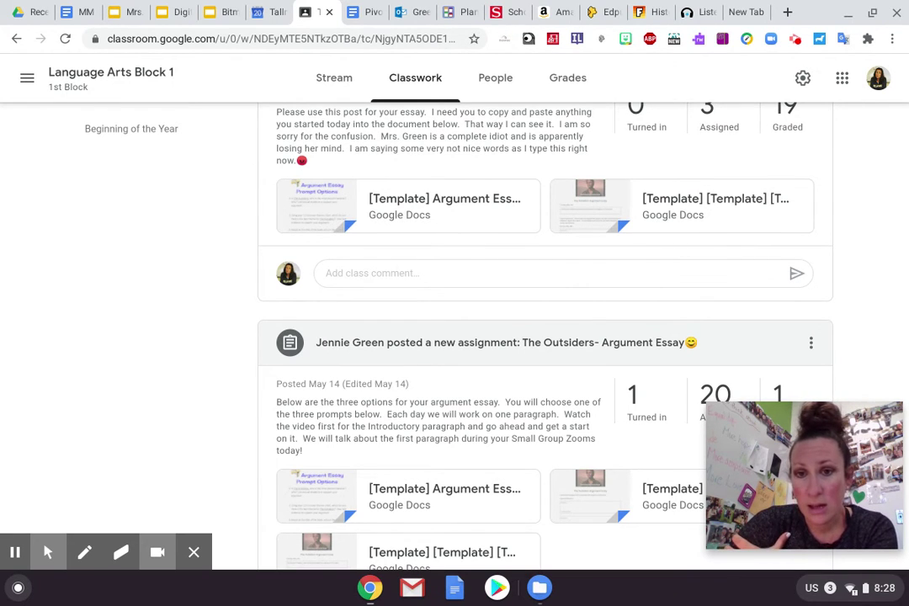
pyautogui.scroll(-3, 545, 336)
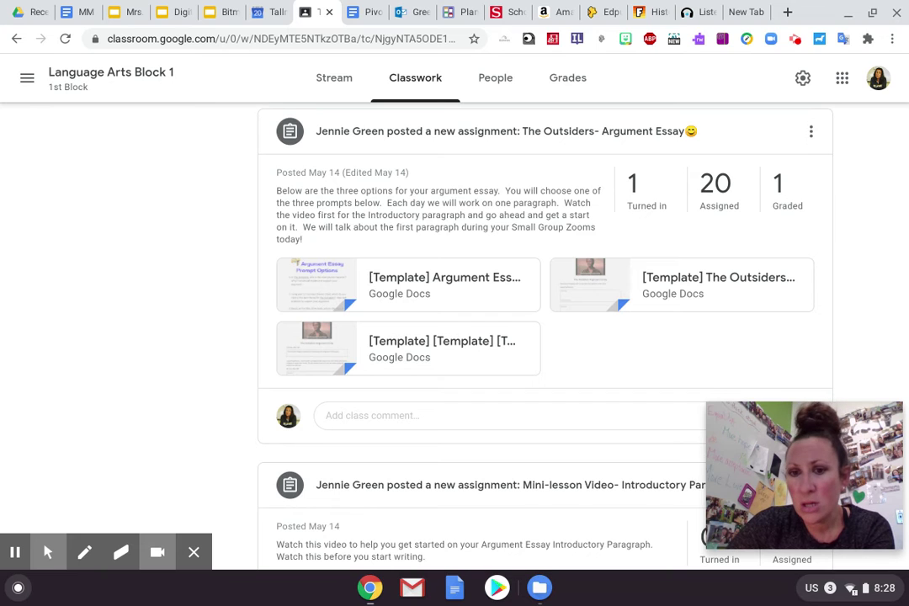
pyautogui.scroll(-7, 545, 337)
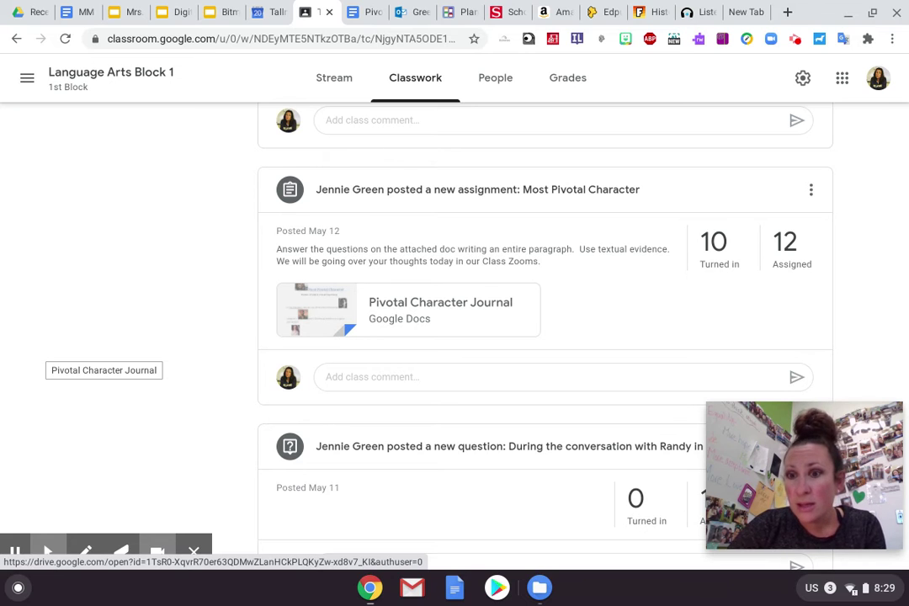
pyautogui.scroll(-5, 545, 336)
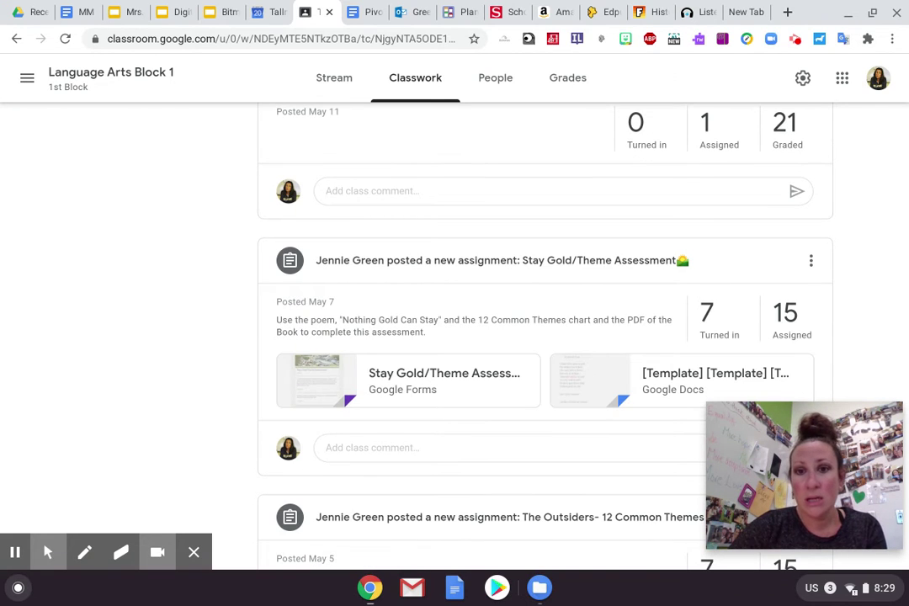
pyautogui.scroll(-3, 545, 336)
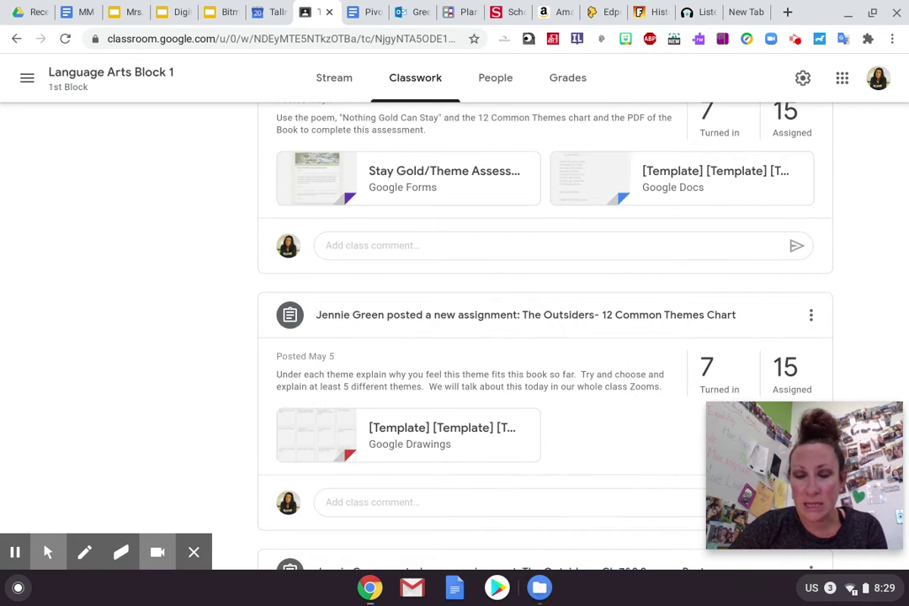
pyautogui.scroll(-4, 545, 337)
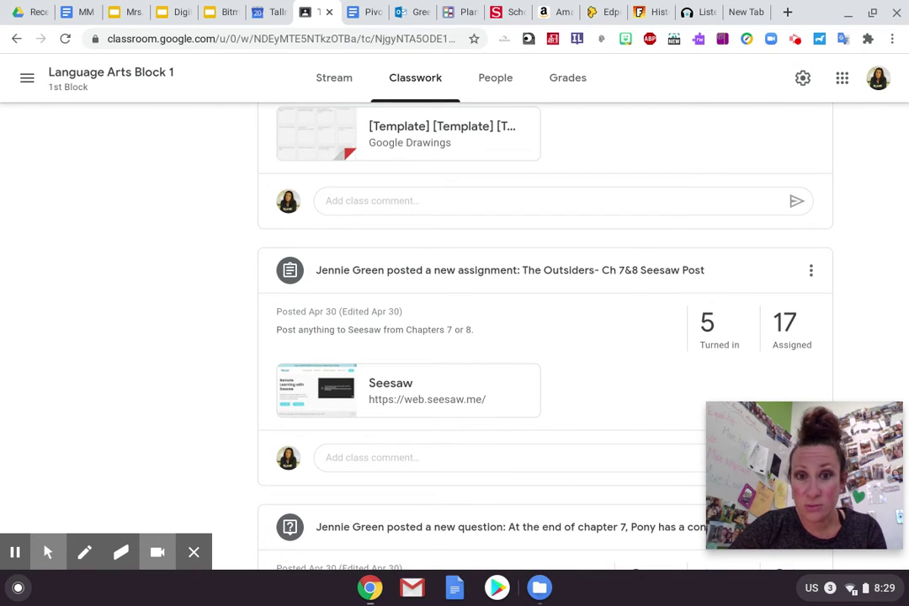
pyautogui.scroll(-4, 546, 337)
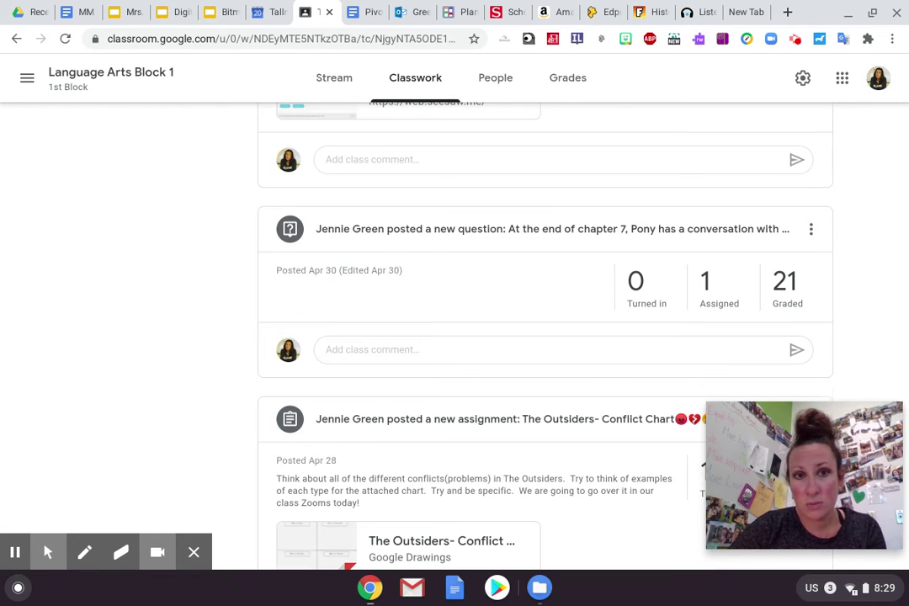
pyautogui.scroll(-5, 545, 336)
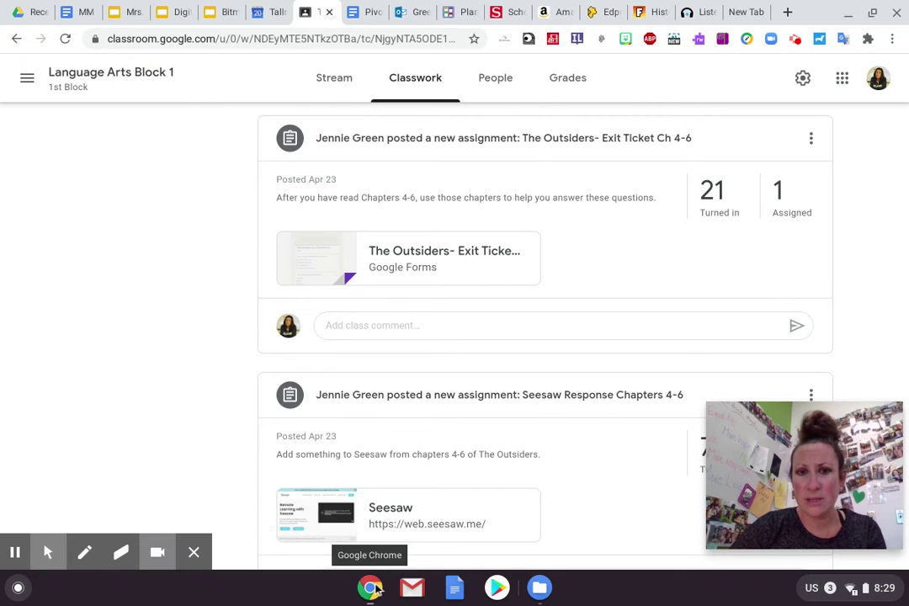
pyautogui.scroll(-2, 534, 441)
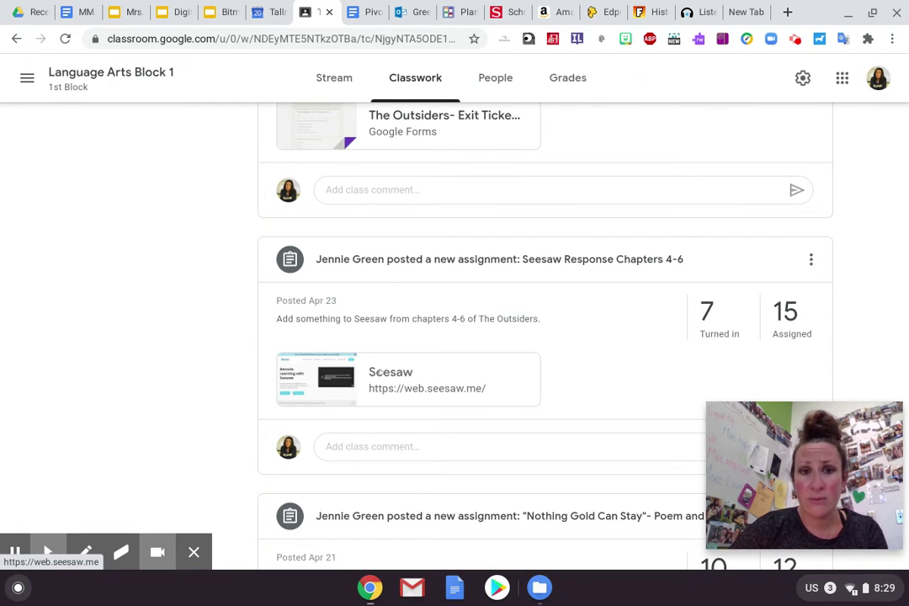
# - Open the Seesaw site attached to Seesaw Response Chapters 4-6, log in to view the class journal, and return to Google Classroom
pyautogui.click(408, 379)
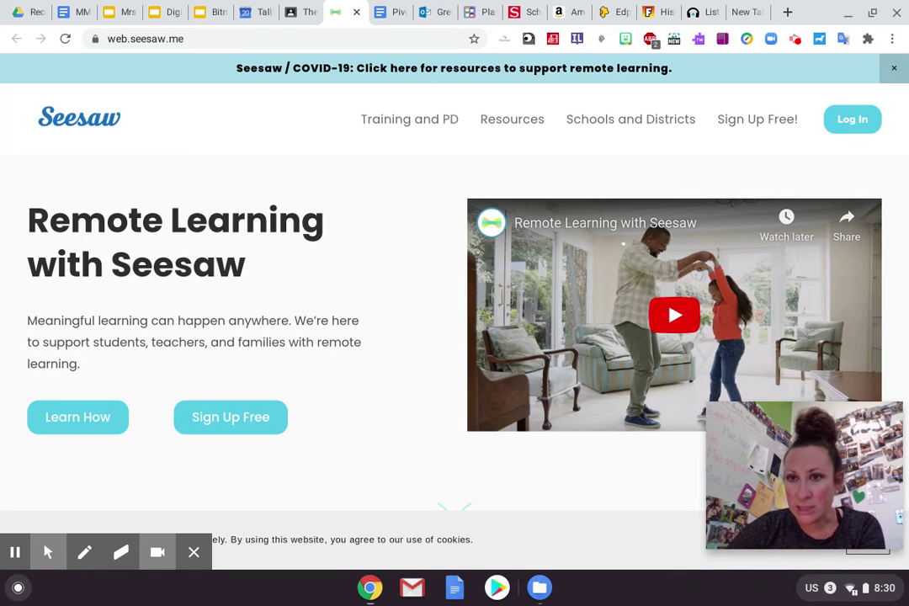
pyautogui.click(842, 125)
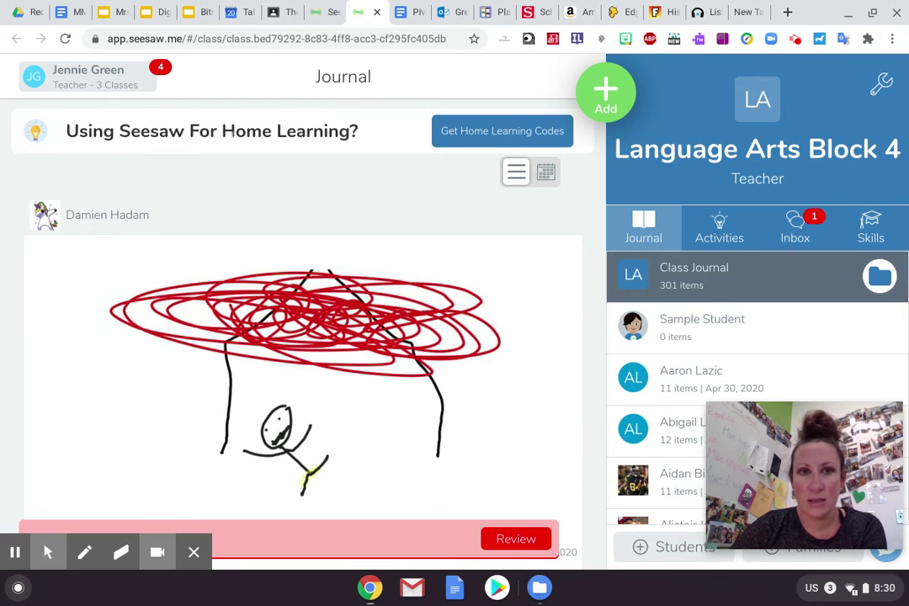
pyautogui.click(283, 22)
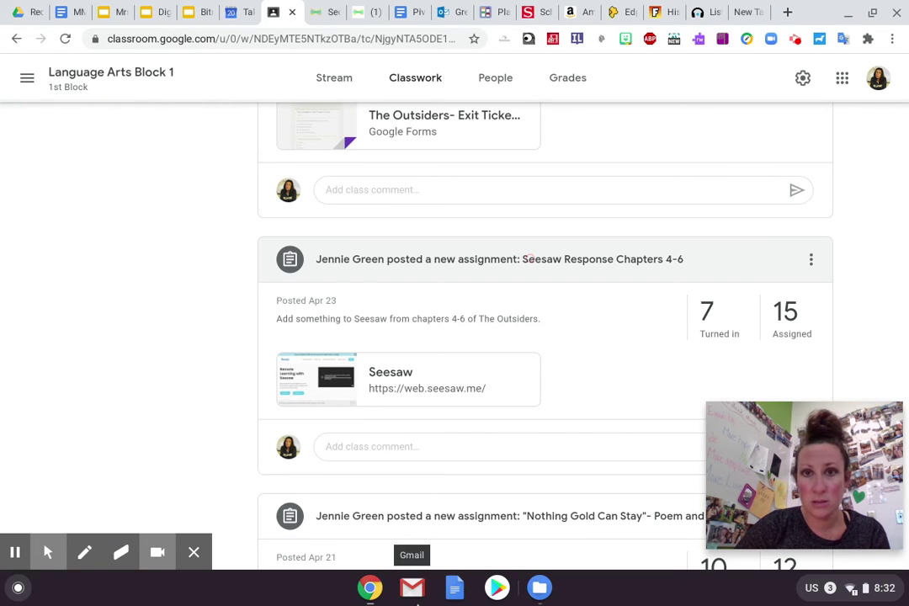
# - View the first turned-in student's submission in the Seesaw Response Chapters 4-6 student work, and return to the class Stream
pyautogui.click(412, 587)
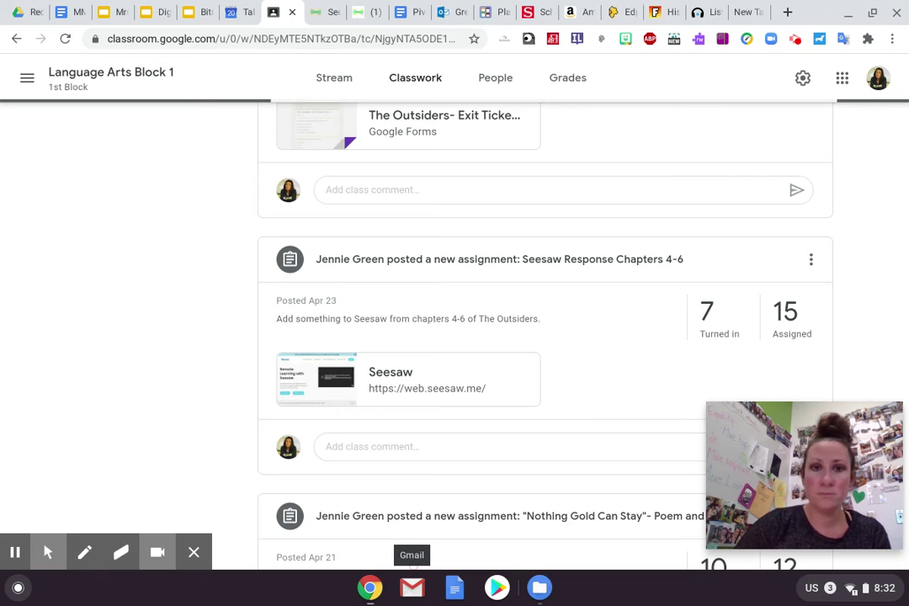
pyautogui.click(459, 259)
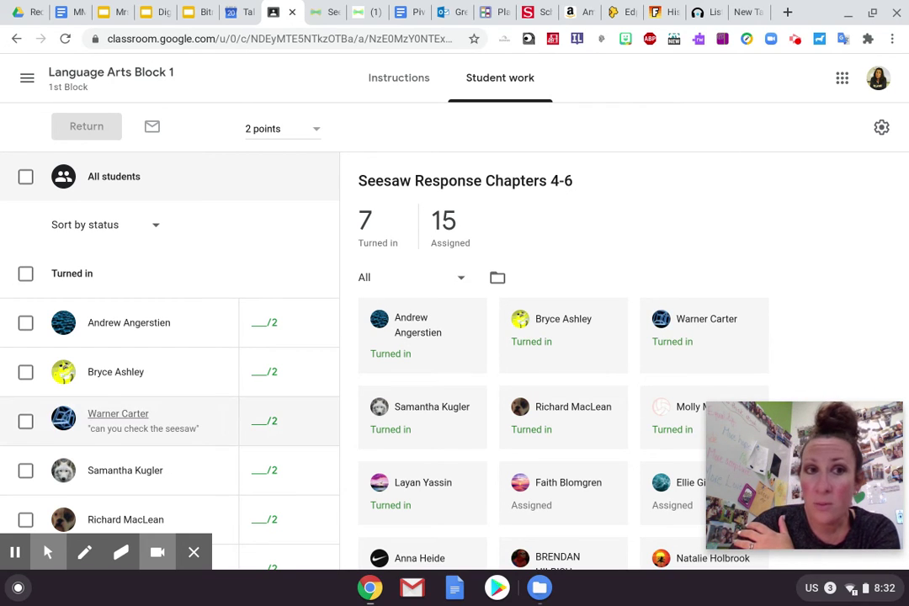
pyautogui.click(126, 324)
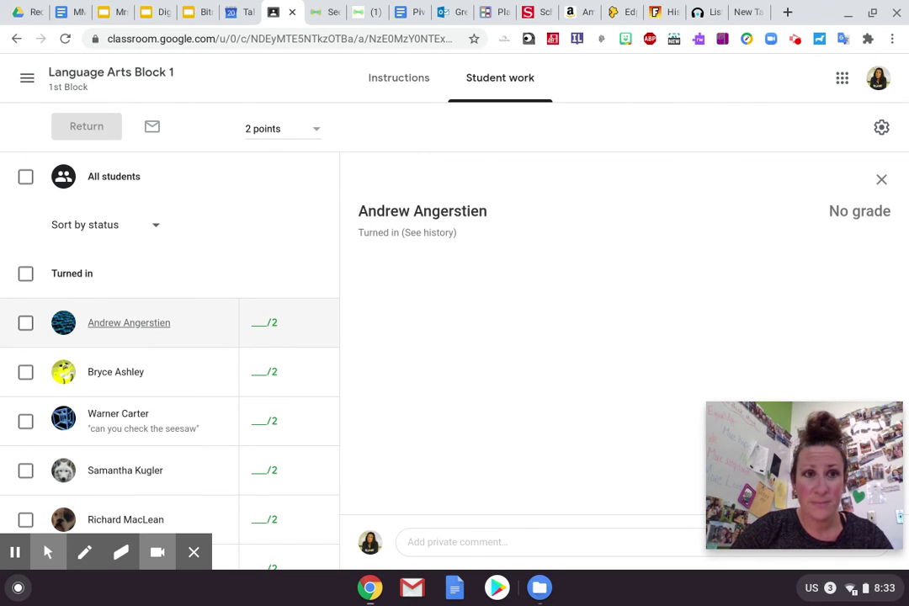
pyautogui.click(99, 73)
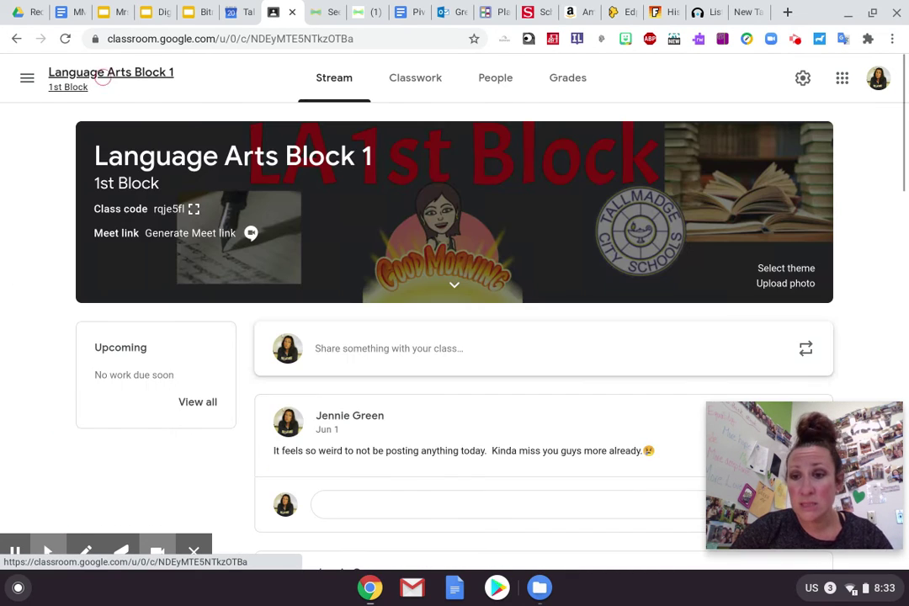